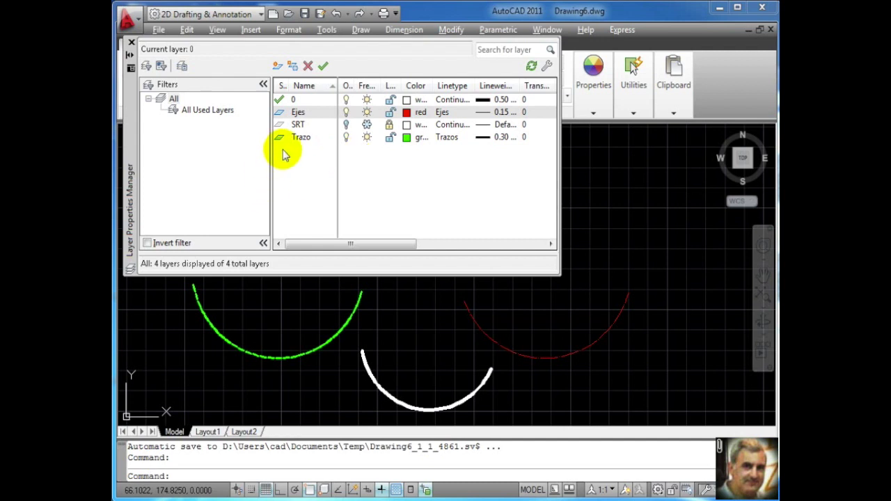
Turn the Trazo layer off and on again, and freeze and thaw it
left_click(346, 138)
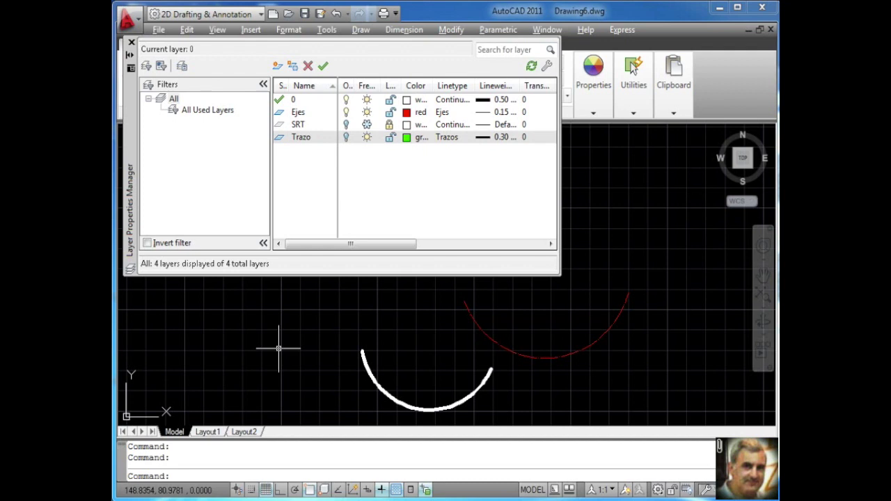
left_click(347, 137)
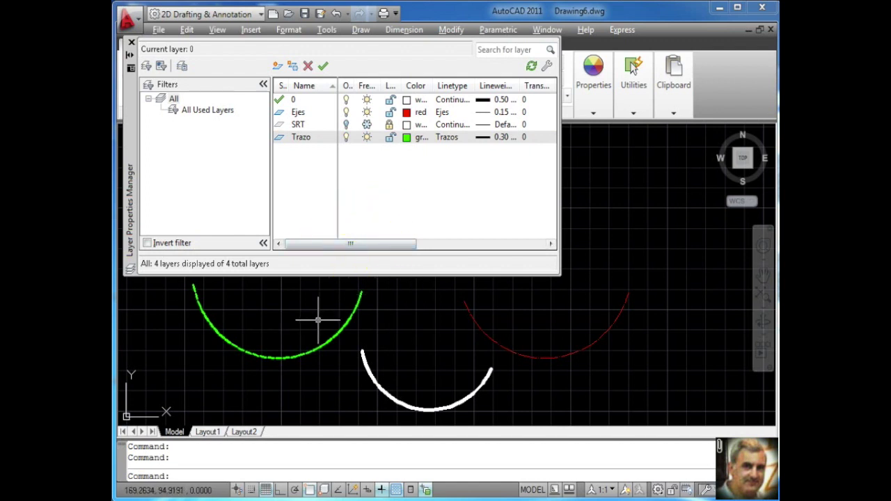
left_click(369, 142)
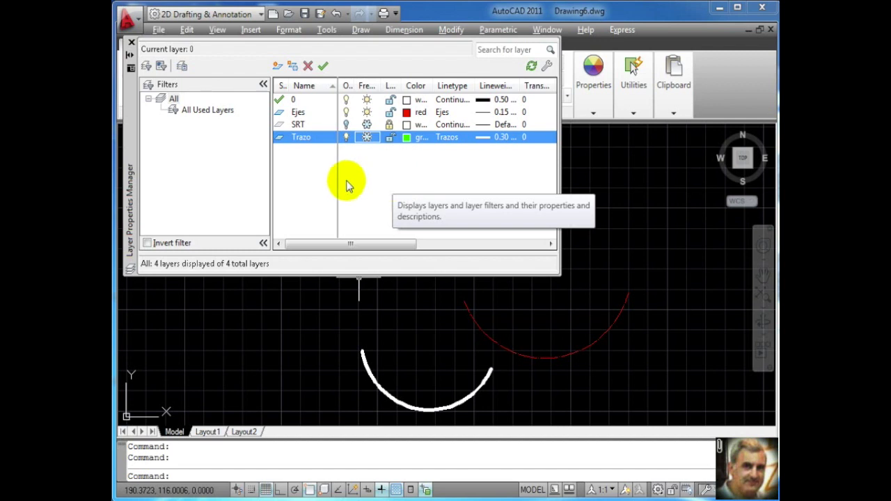
left_click(369, 139)
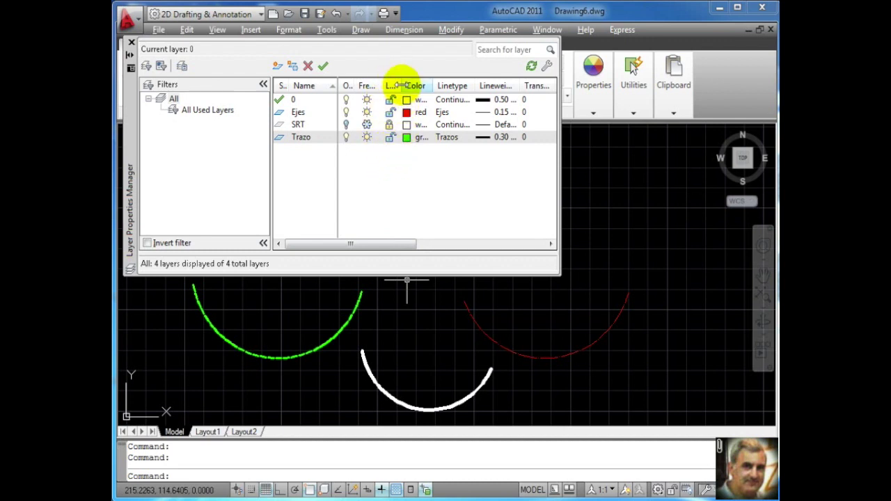
Lock the Trazo layer and draw a circle of about 11.07 radius inside the green arc on layer 0
left_click(391, 139)
left_click(390, 138)
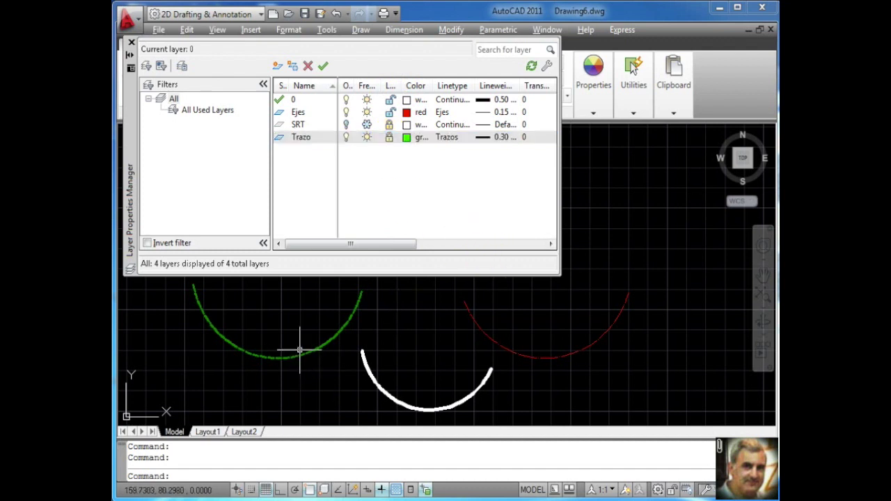
mouse_move(294, 357)
type("c")
key("Return")
left_click(265, 307)
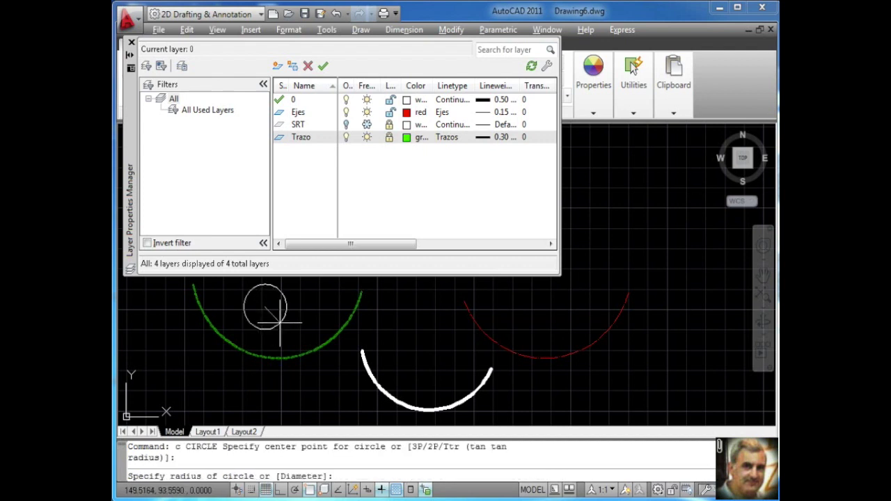
left_click(280, 322)
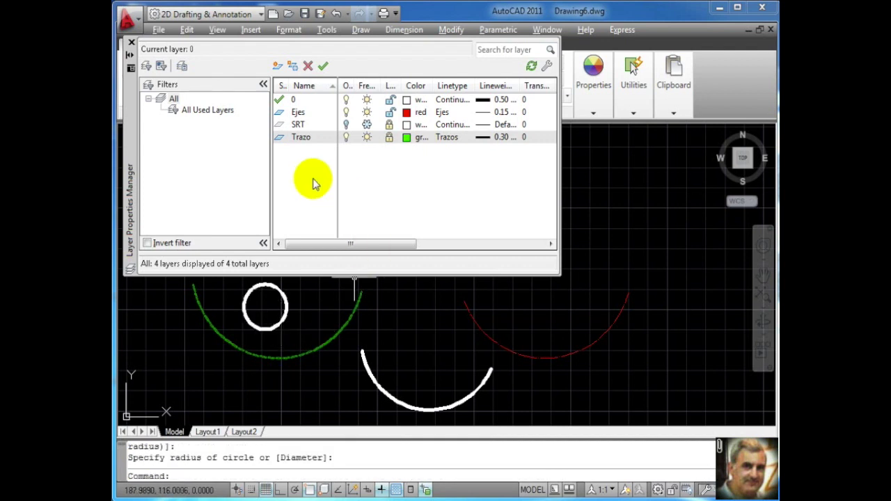
left_click(281, 322)
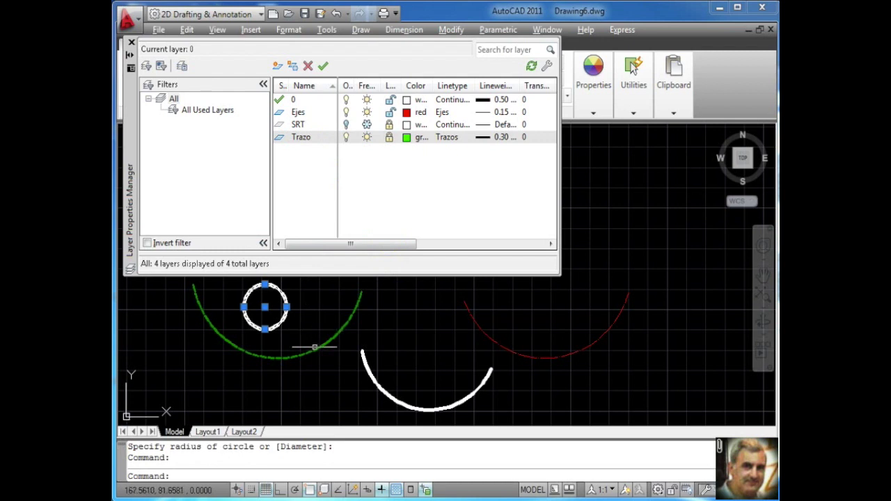
Make the locked Trazo layer current and draw a circle of about 7.97 radius just below the green arc
left_click(302, 139)
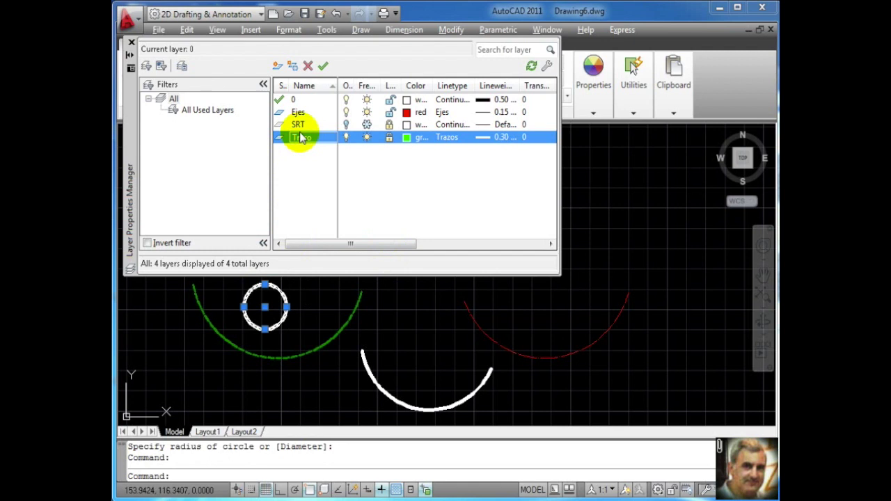
left_click(324, 66)
type("c")
key("Return")
left_click(246, 376)
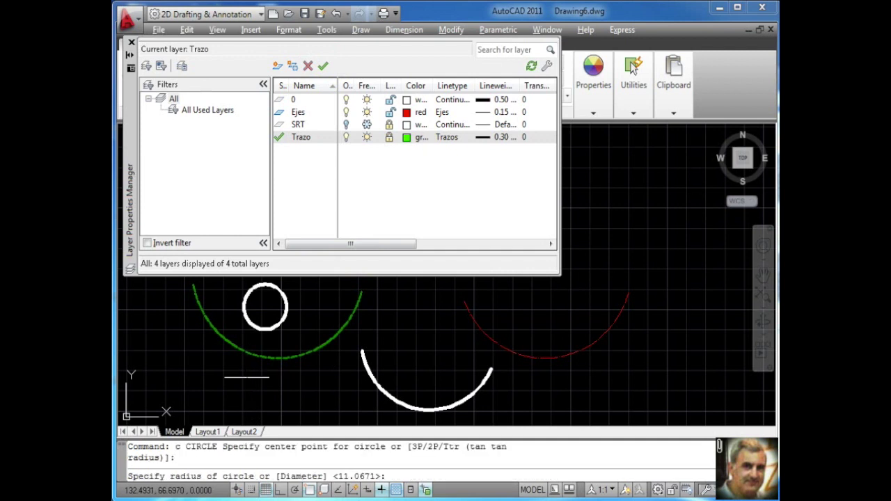
left_click(263, 378)
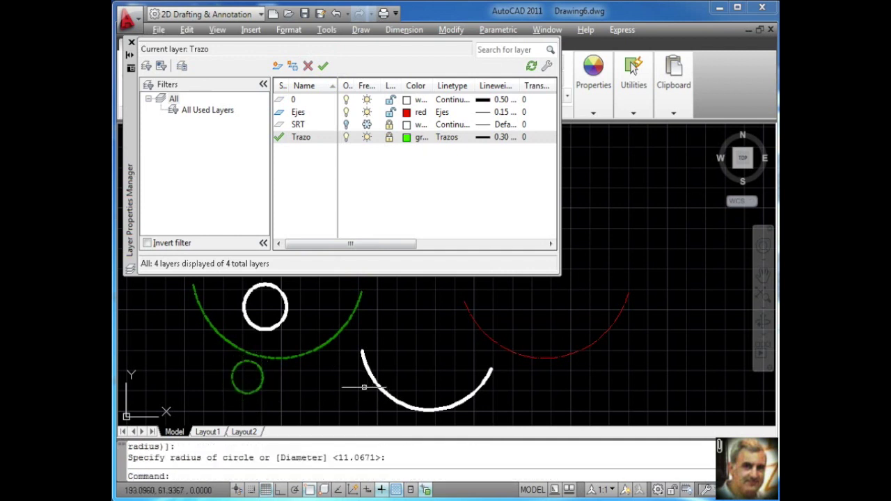
Try to erase the small green circle on the locked Trazo layer, and erase the white circle inside the green arc
left_click(241, 392)
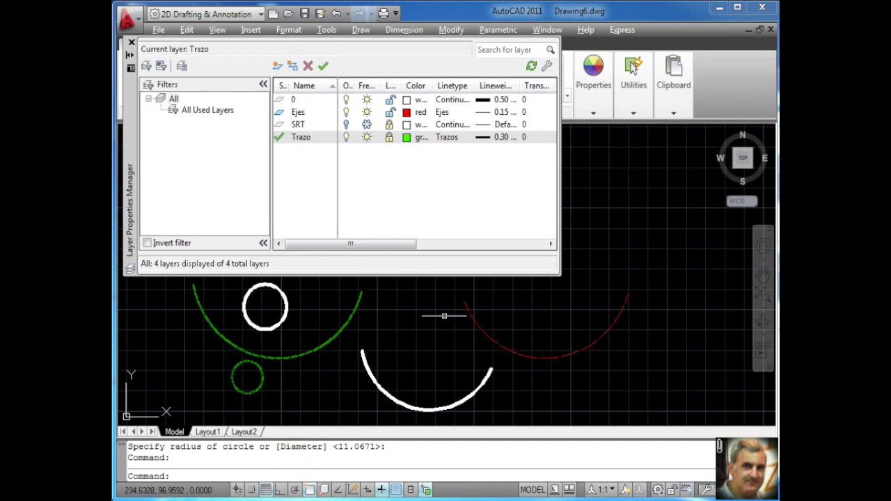
left_click(129, 55)
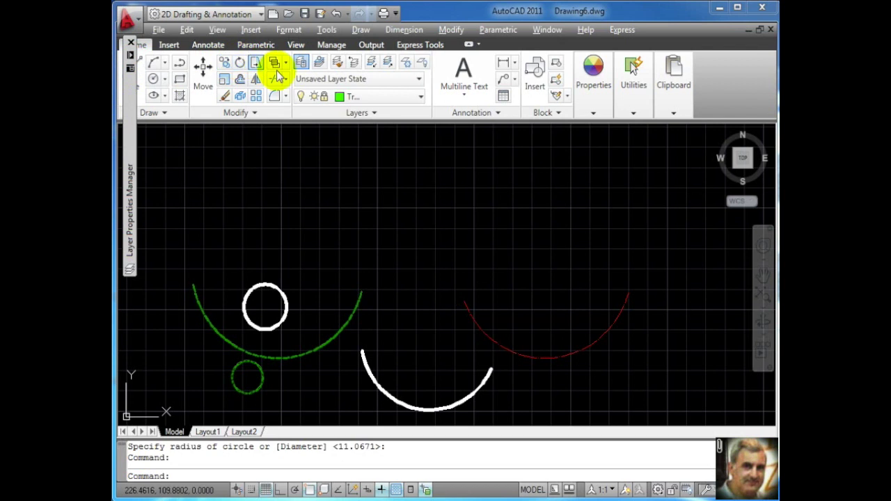
left_click(225, 95)
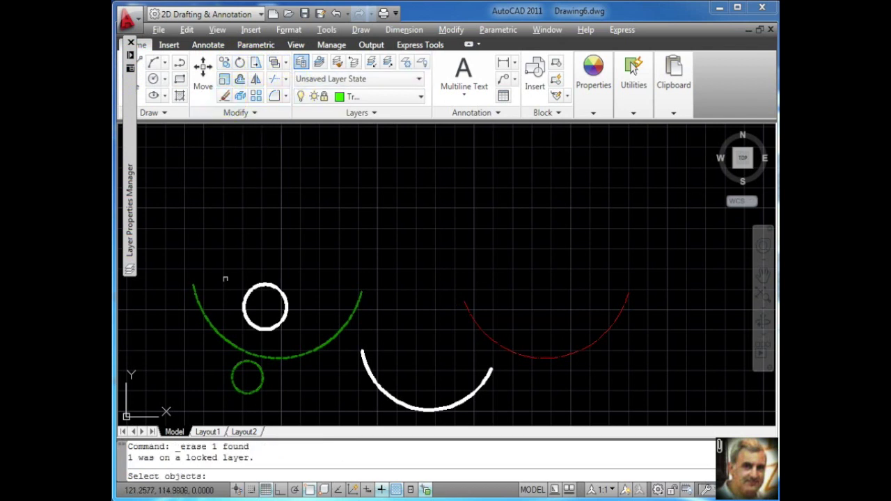
left_click(231, 373)
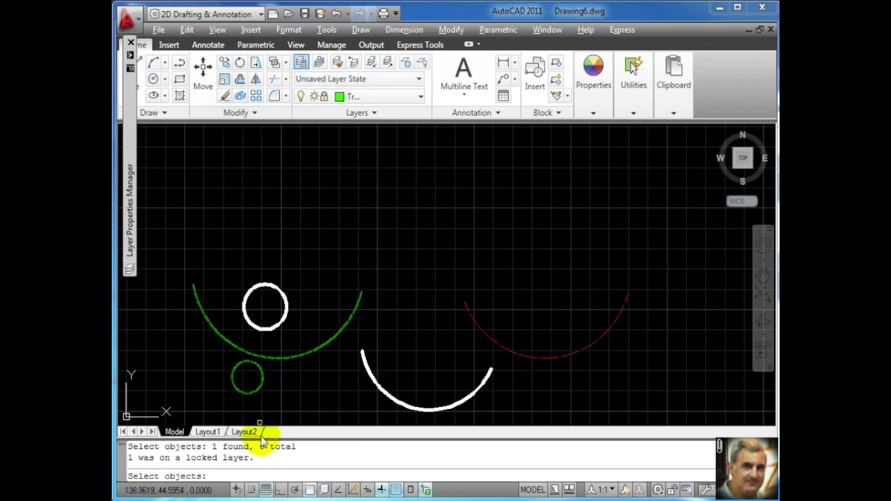
left_click_drag(211, 447, 297, 449)
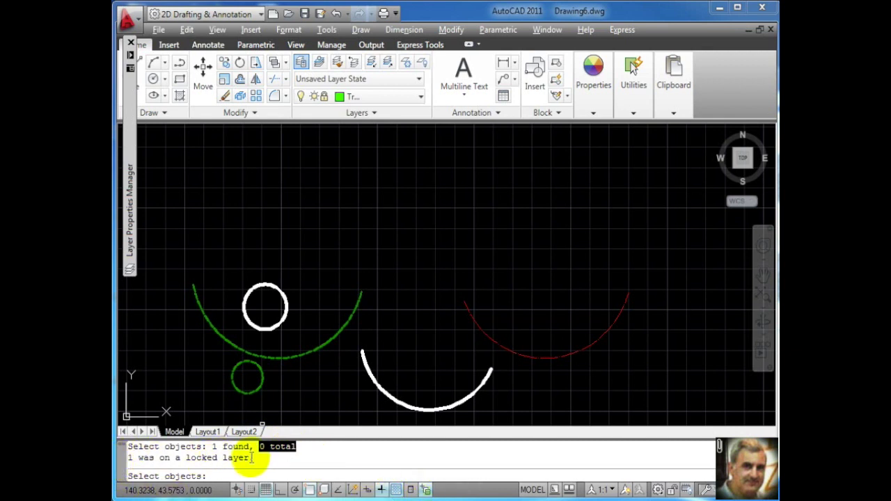
left_click_drag(249, 458, 206, 458)
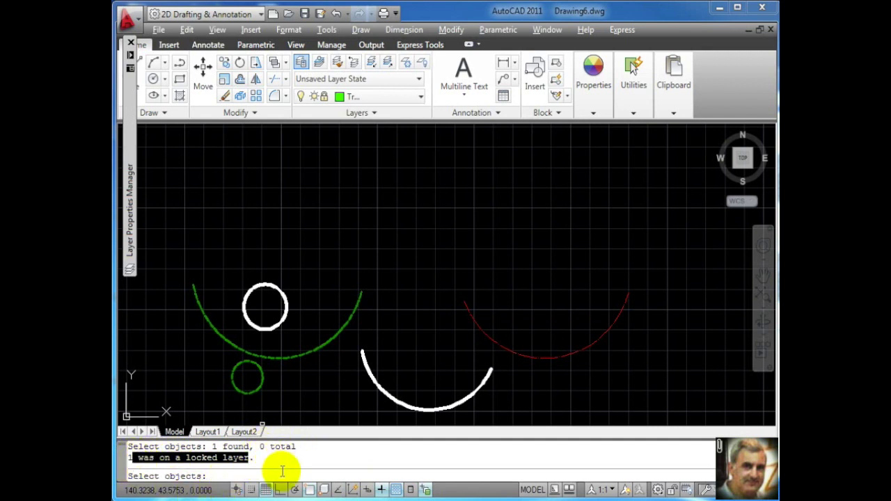
left_click(274, 327)
key("Return")
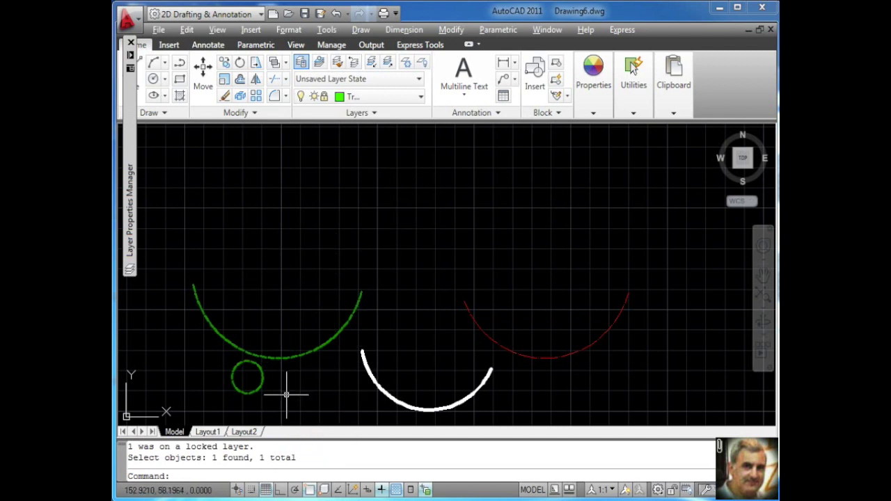
Reopen the Layer Properties Manager, reposition it and widen it to show the columns through Description
double_click(131, 239)
left_click_drag(179, 139, 214, 117)
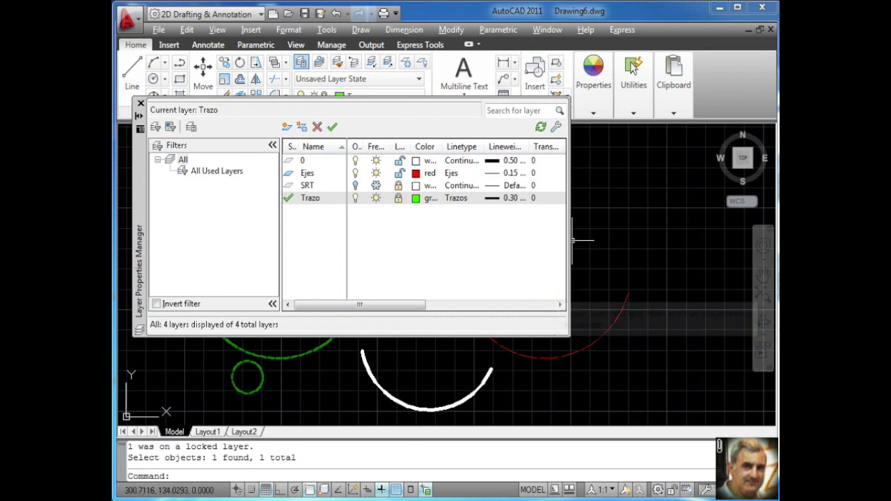
left_click_drag(572, 240, 681, 237)
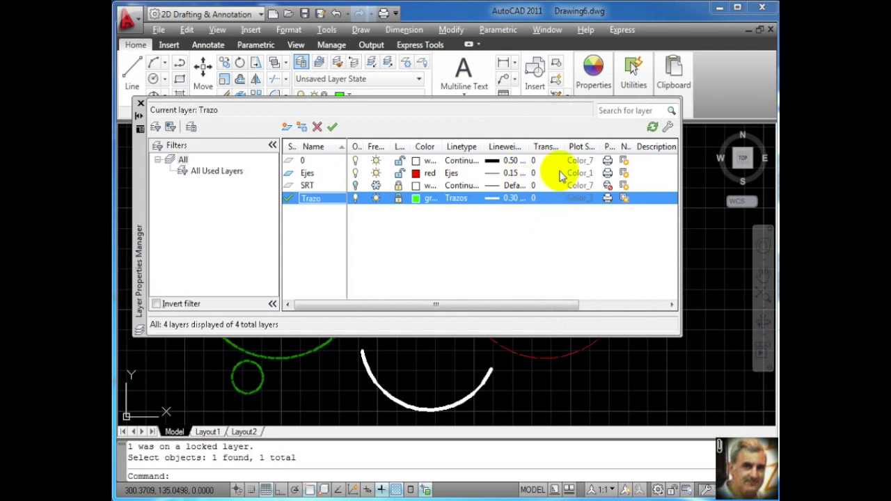
Examine the transparency setting of layer 0 and close it without changes
left_click(534, 161)
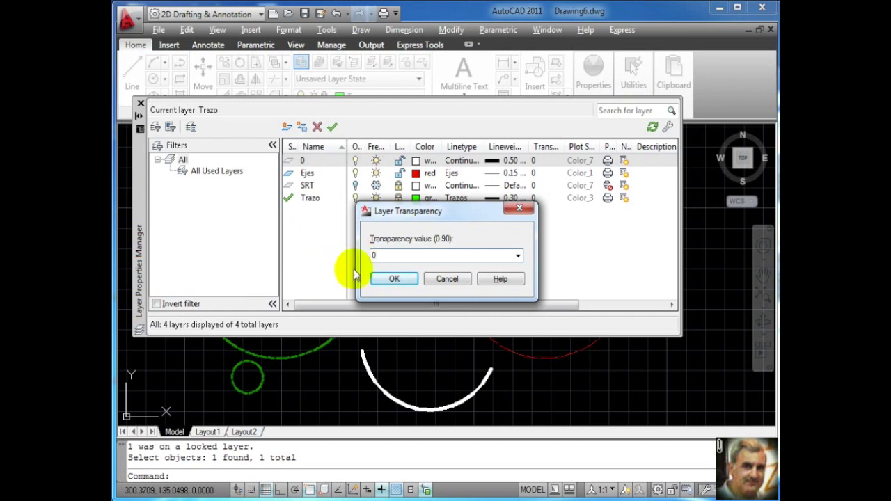
left_click(441, 278)
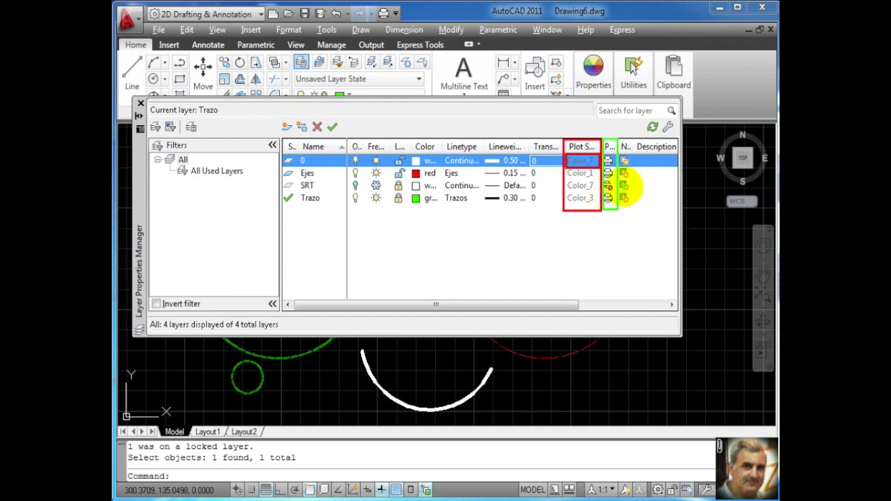
left_click(607, 186)
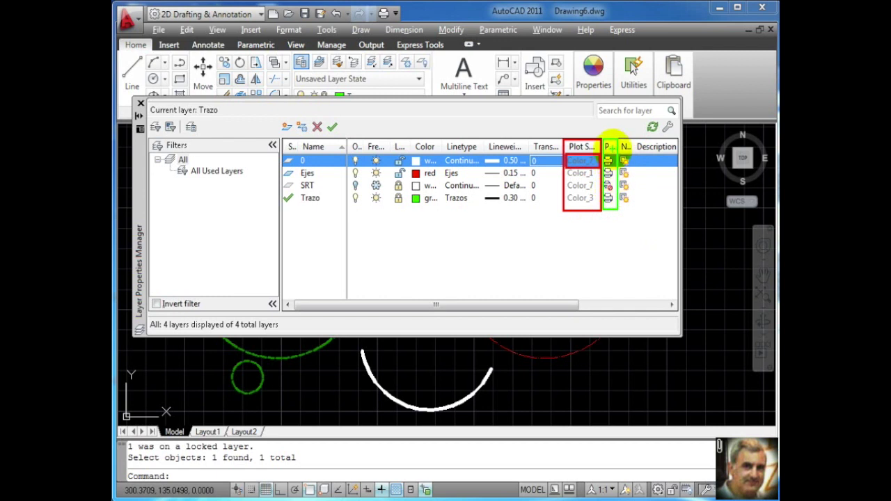
left_click(588, 220)
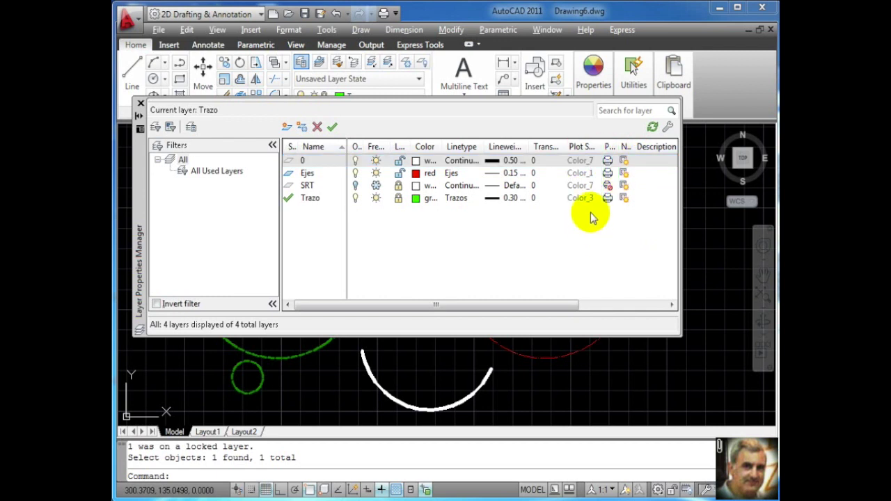
Disable plotting for layer 0, and start a circle inside the white arc and cancel it
left_click(608, 162)
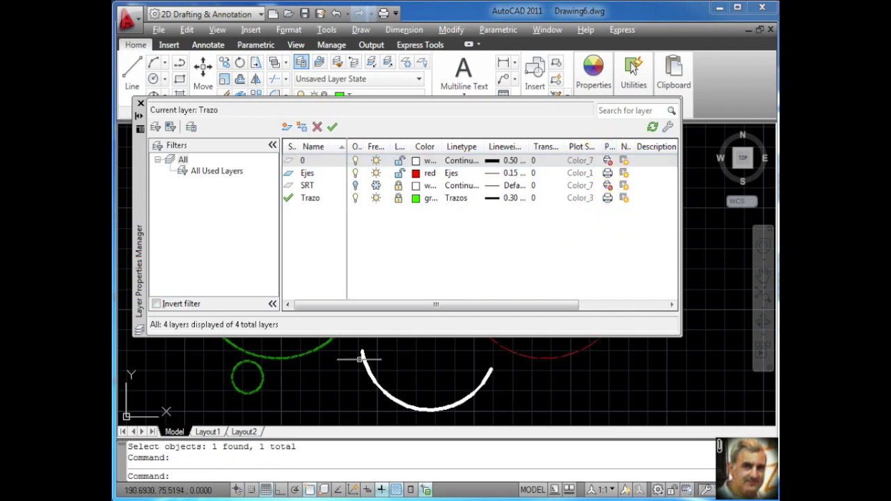
type("c")
key("Return")
left_click(424, 366)
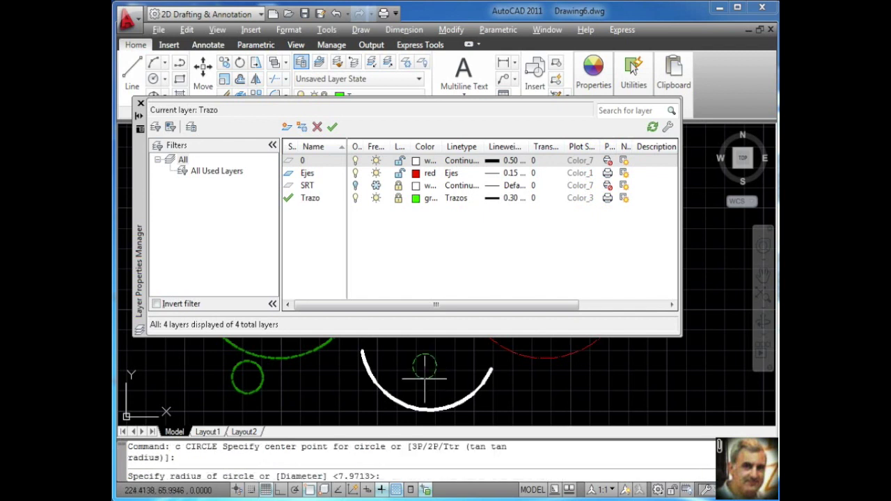
key("Escape")
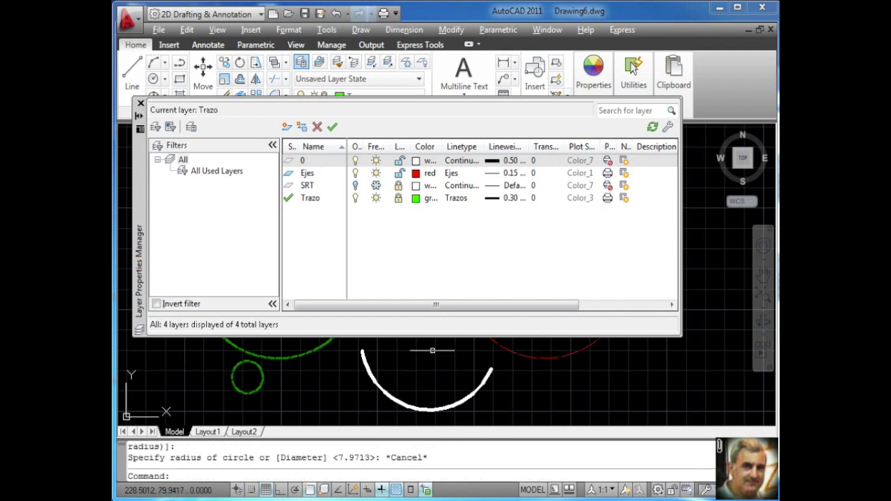
Freeze layer 0 and try to make it the current layer
left_click(374, 161)
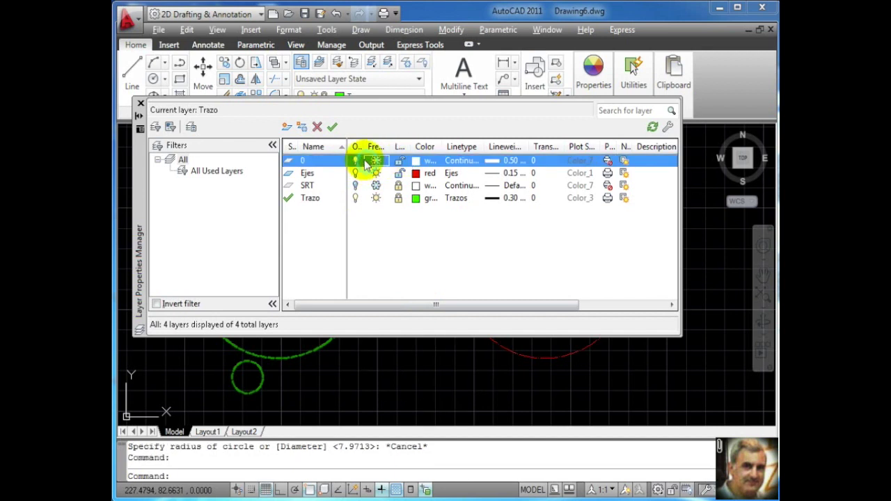
left_click(333, 127)
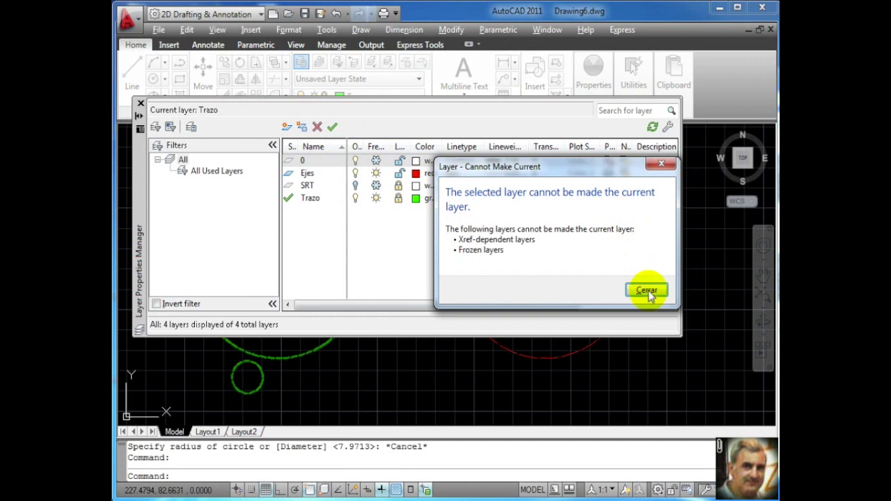
left_click(647, 291)
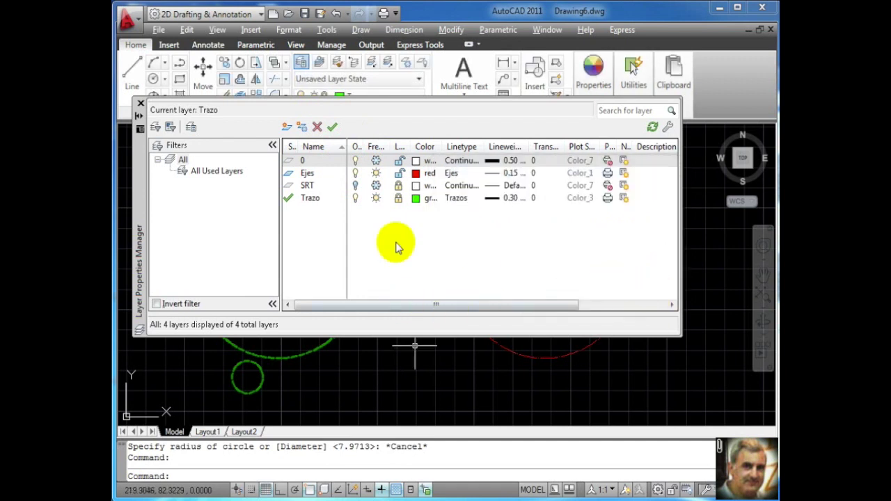
Thaw layer 0 and make it the current layer
left_click(376, 161)
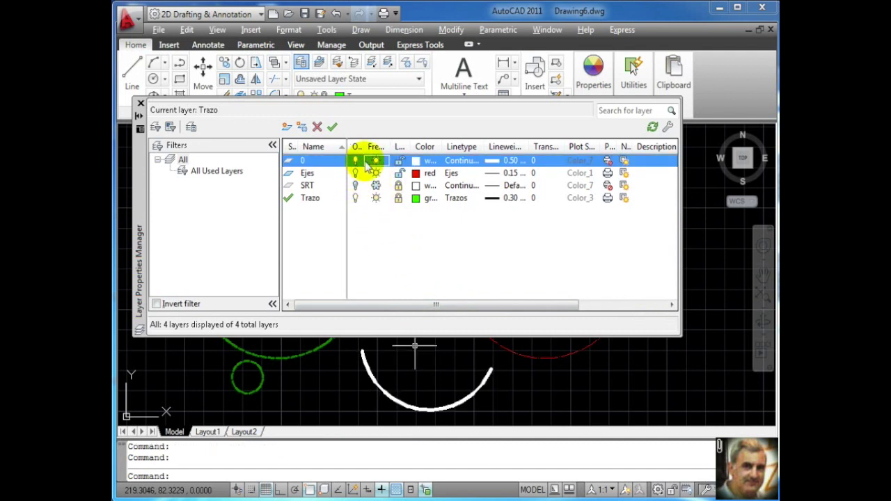
left_click(332, 126)
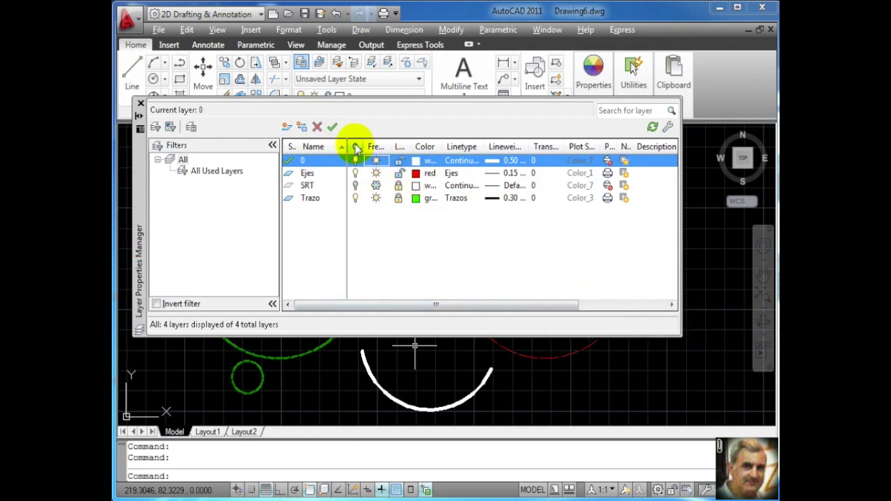
Draw a small circle inside the white arc on layer 0 and enable plotting for that layer again
left_click(398, 173)
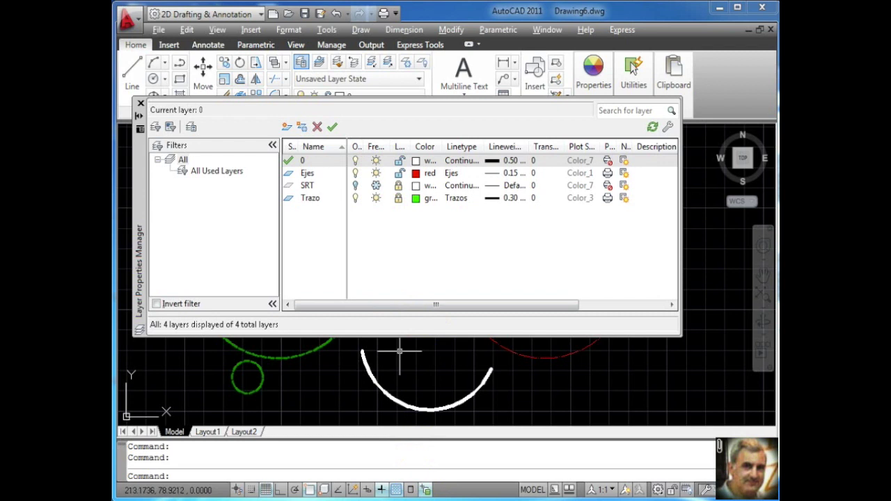
type("c")
key("Return")
left_click(419, 366)
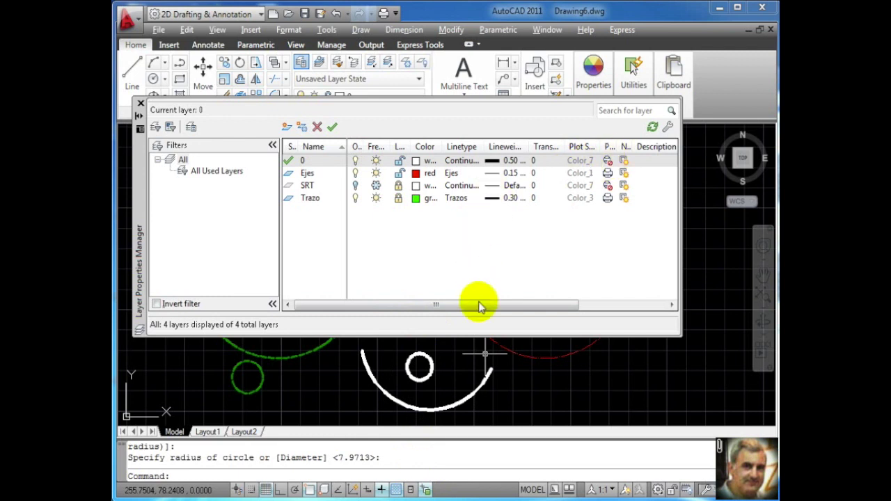
left_click(608, 161)
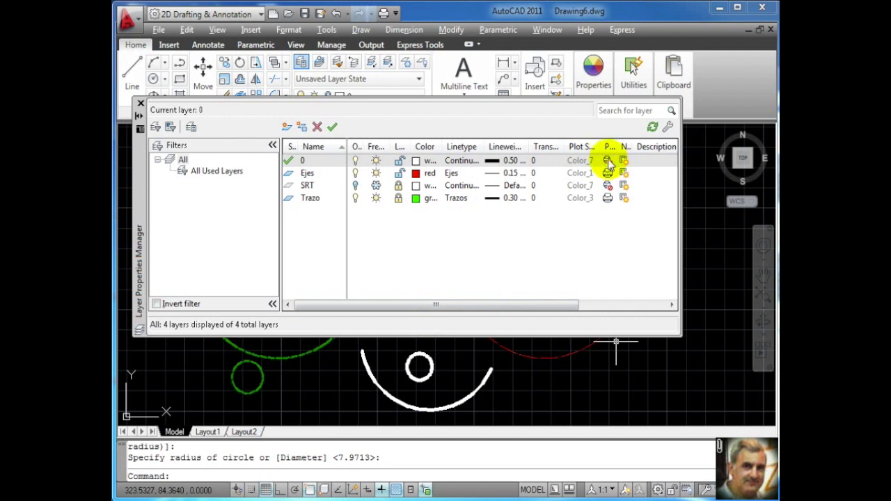
Widen the Layer Properties Manager and its New VP Freeze column until the full column heading fits beside Description
left_click(609, 162)
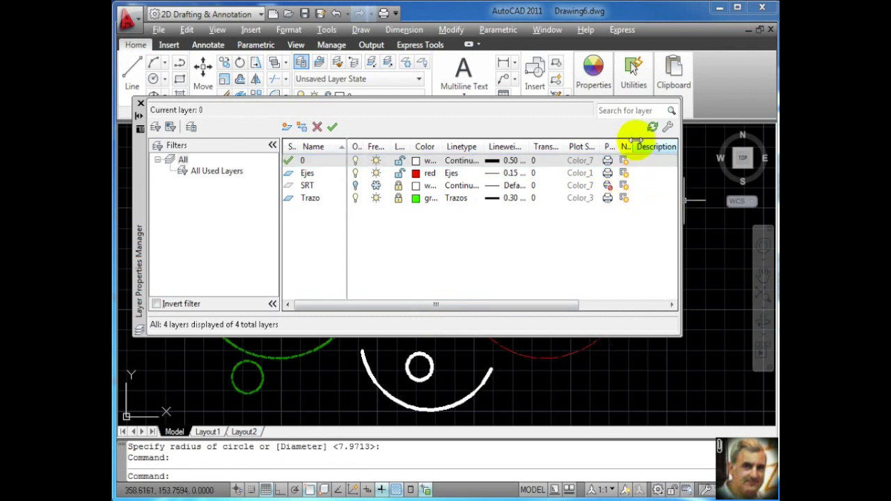
left_click_drag(635, 143, 650, 147)
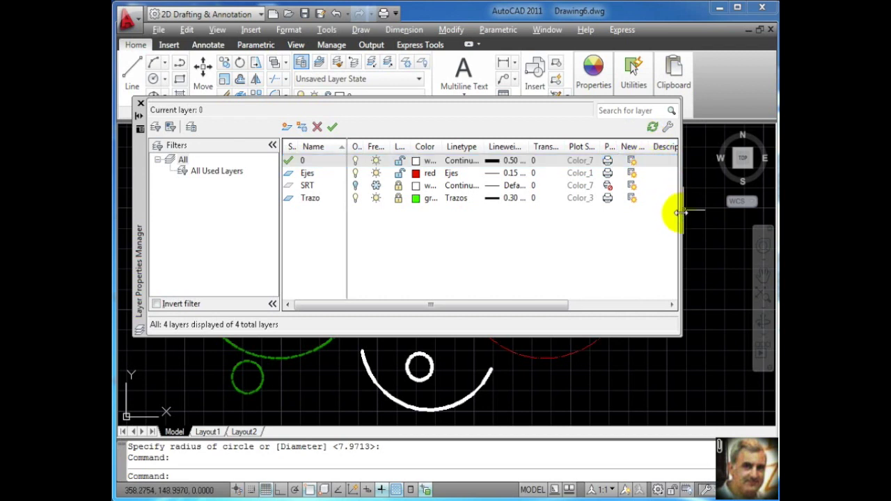
left_click_drag(680, 219, 732, 233)
left_click(645, 147)
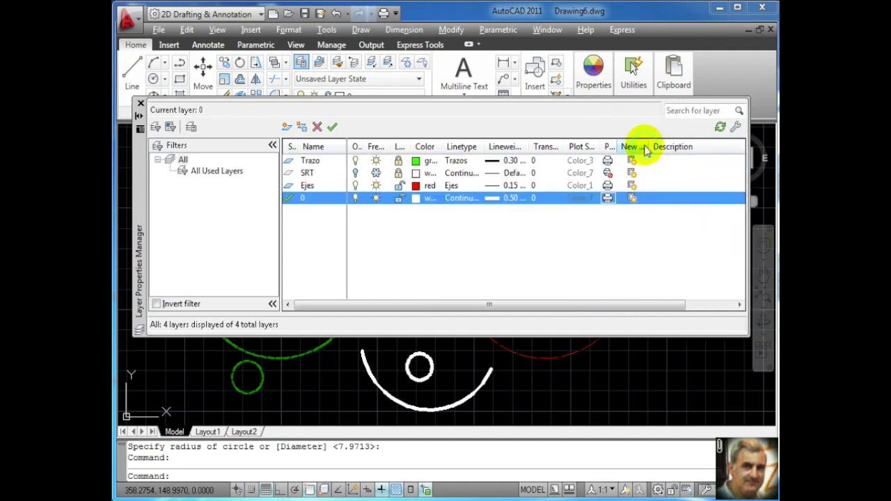
left_click(637, 147)
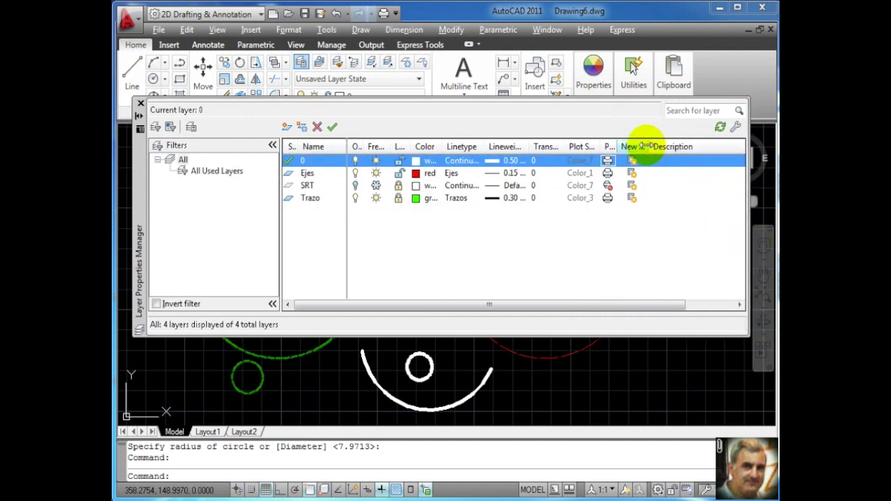
left_click_drag(646, 146, 673, 148)
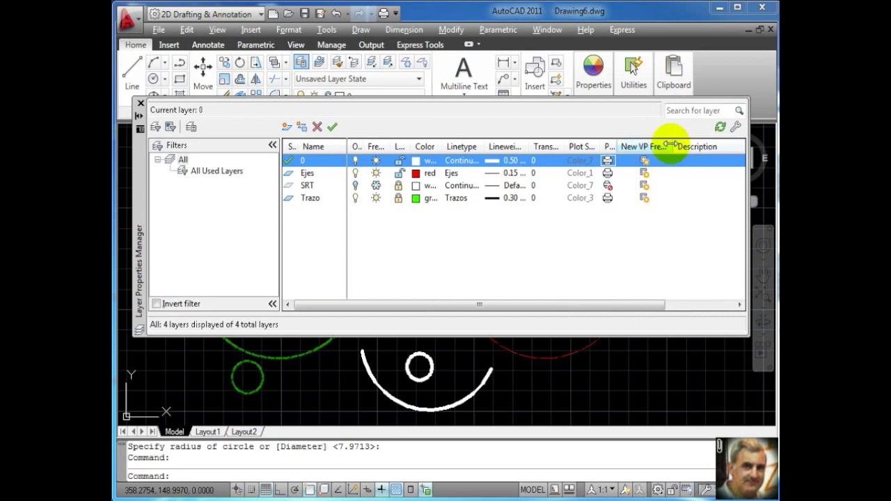
left_click_drag(671, 146, 684, 147)
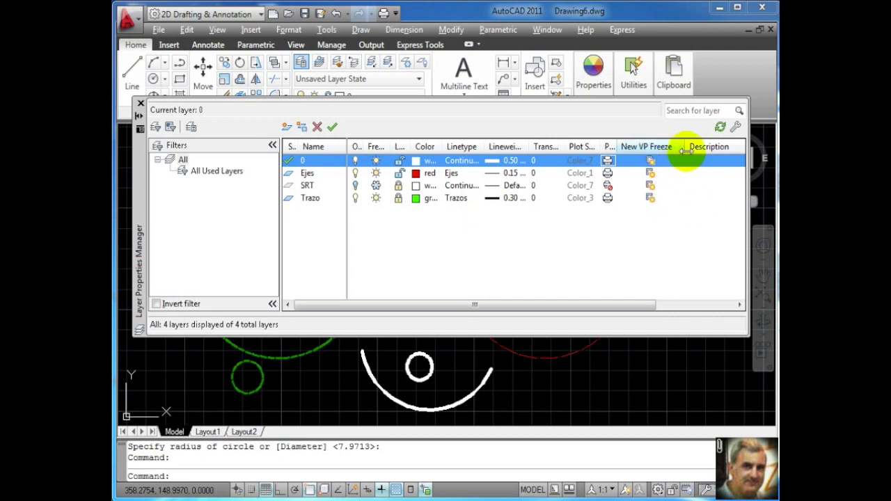
left_click(708, 164)
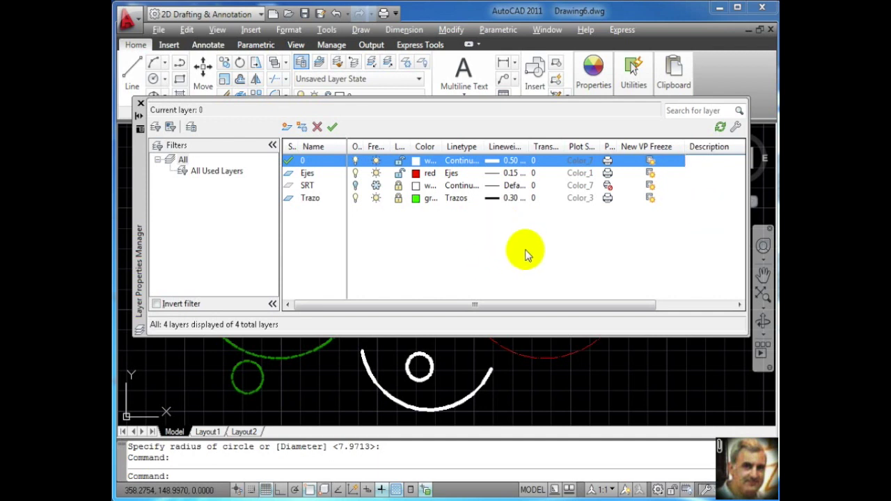
left_click(570, 260)
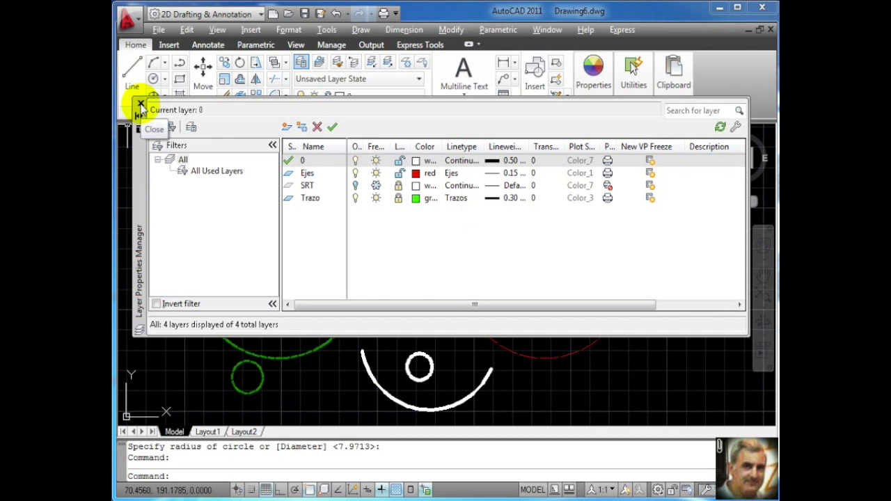
Close the Layer Properties Manager and reveal the additional layer tools, including the locked layer fading setting
left_click(140, 104)
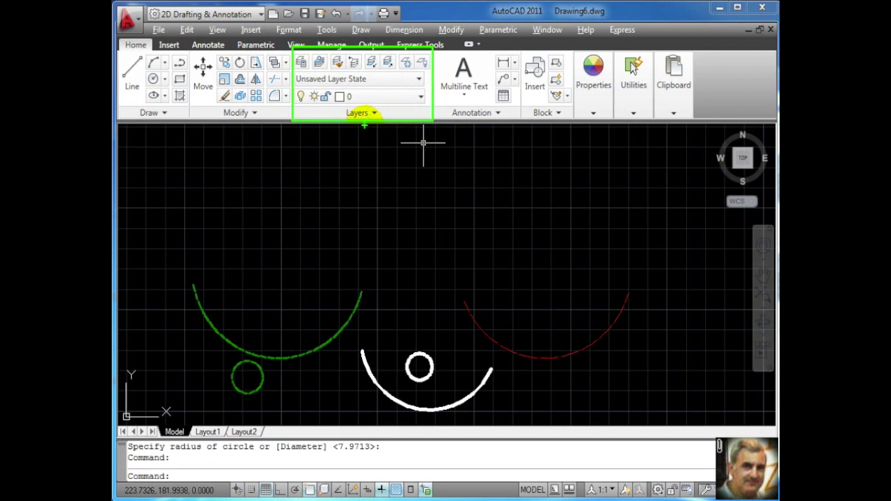
left_click(386, 114)
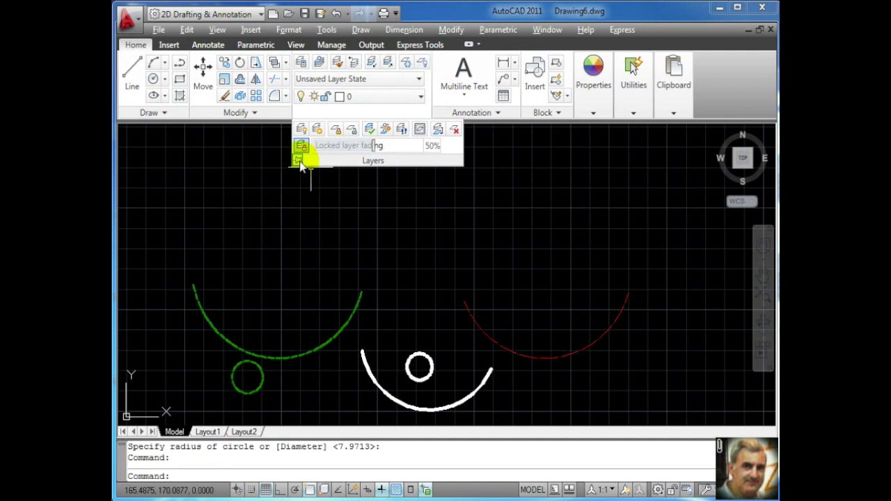